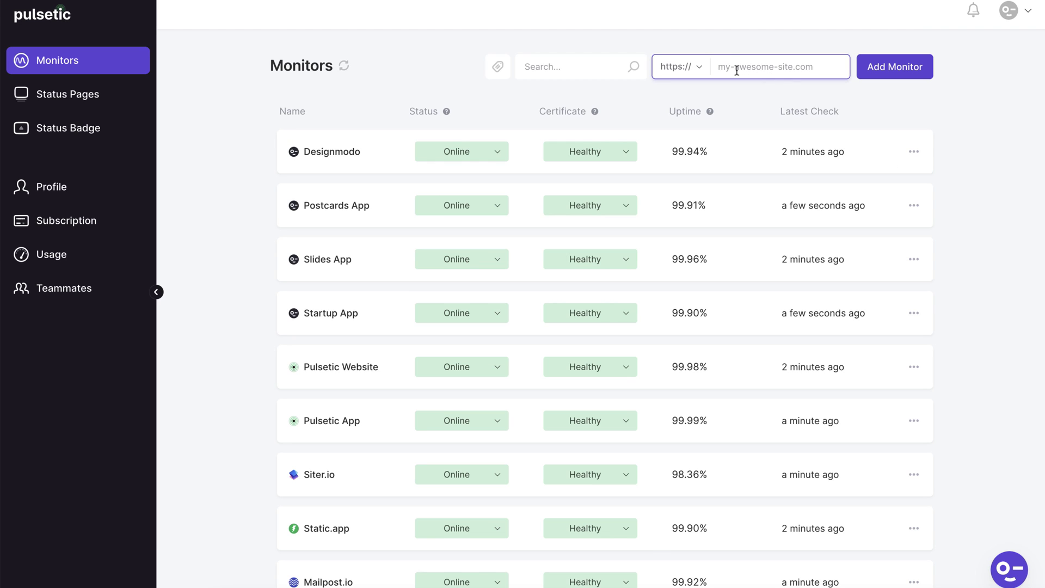
{"action": "type", "text": "youtube.com"}
{"action": "key", "text": "Return"}
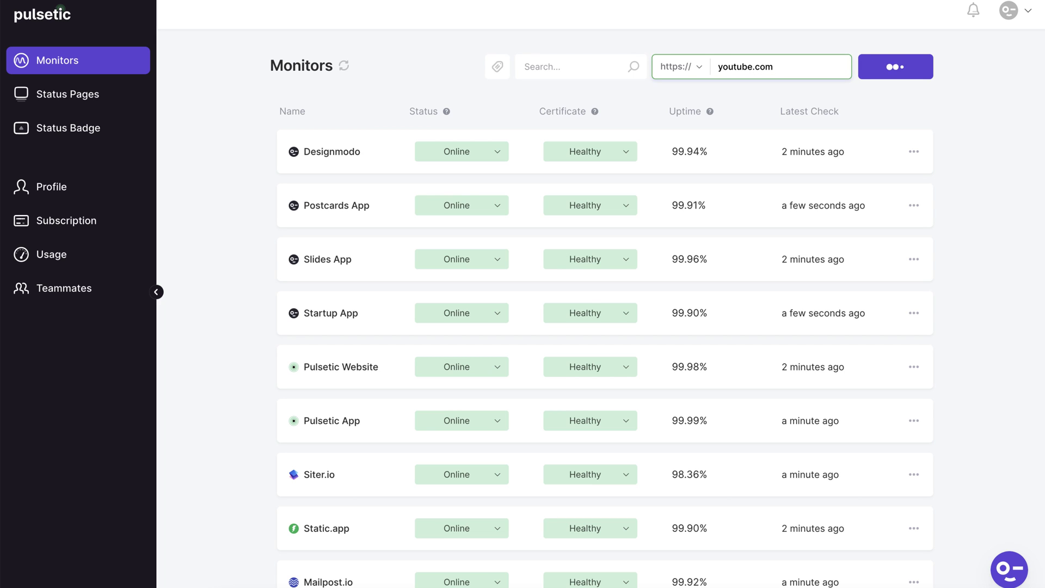
{"action": "left_click", "coordinate": [964, 118]}
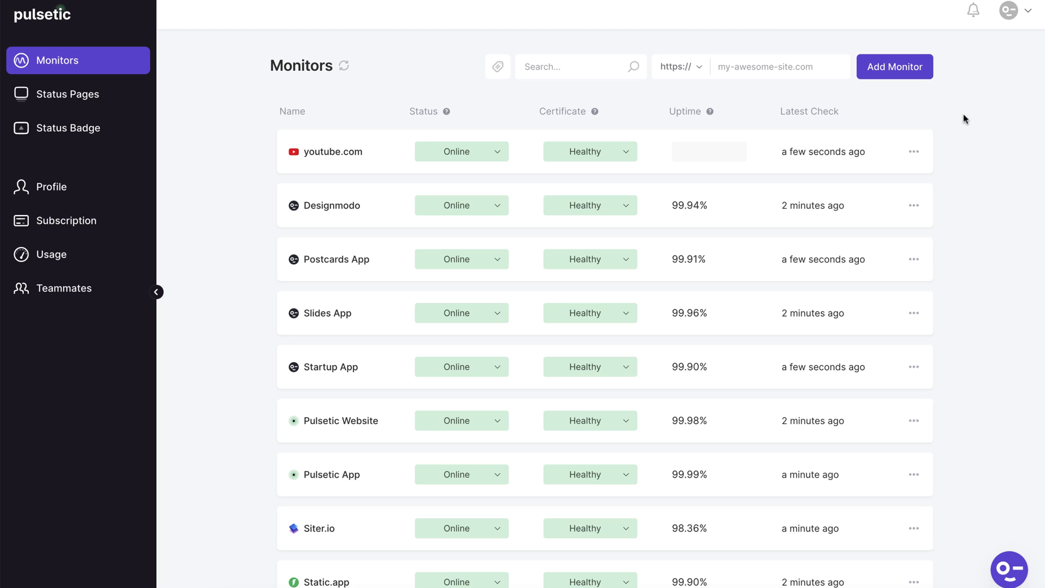
- View Designmodo's Locations tab and one location's latest check, then scroll down to the locations map
{"action": "left_click", "coordinate": [330, 213]}
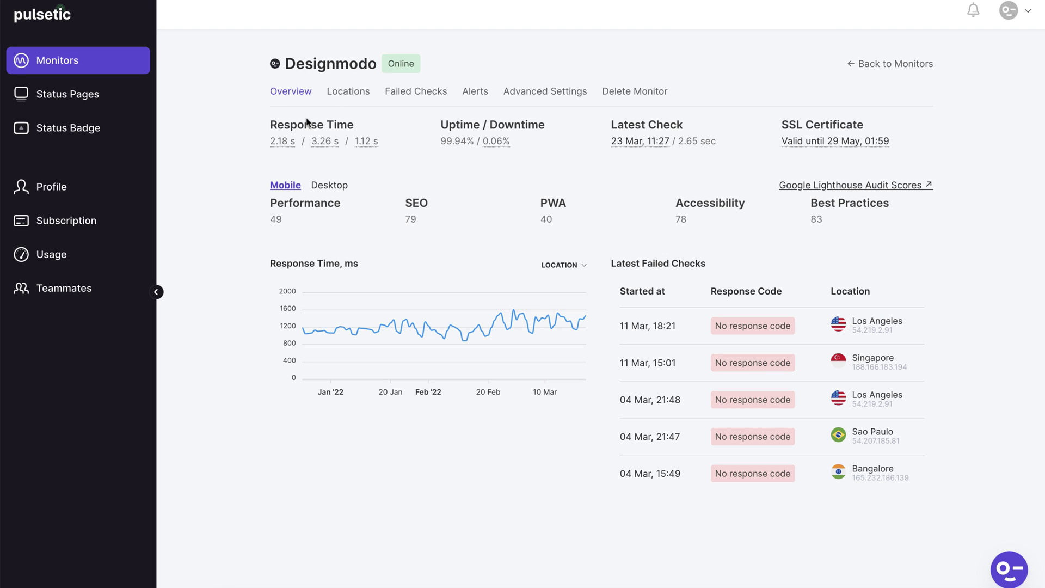
{"action": "left_click", "coordinate": [338, 97]}
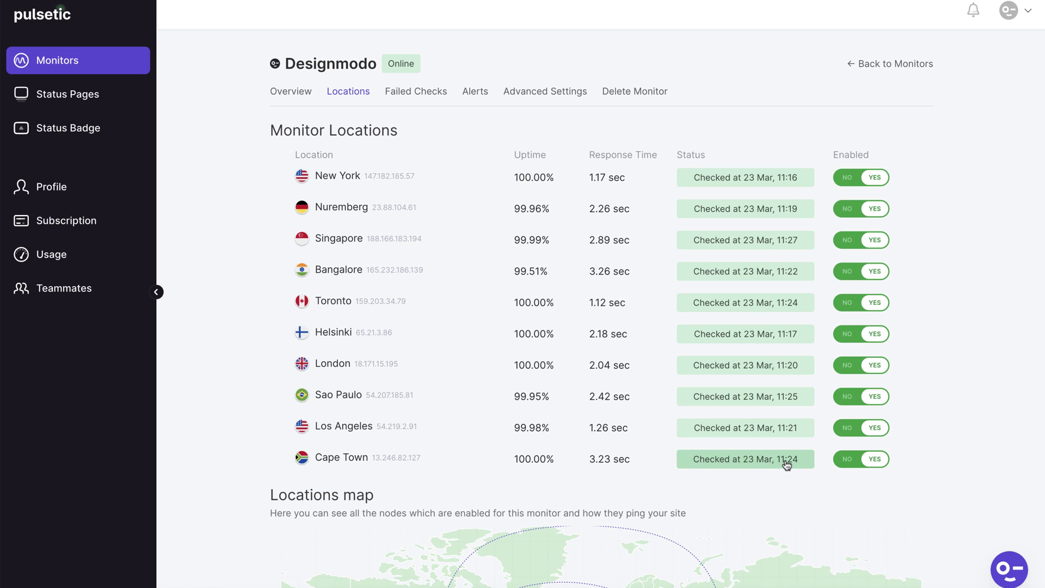
{"action": "left_click", "coordinate": [793, 215]}
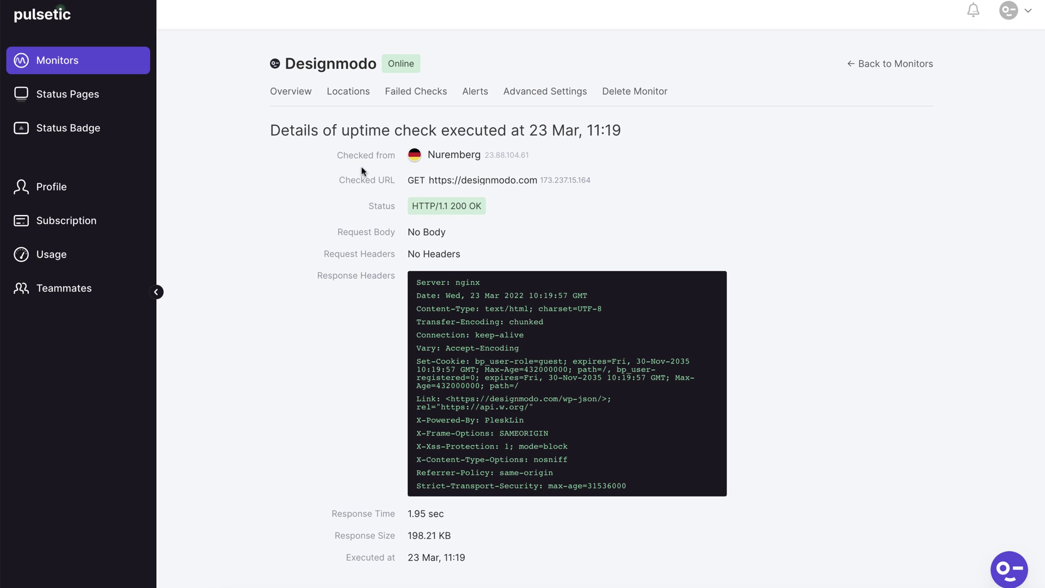
{"action": "left_click", "coordinate": [361, 98]}
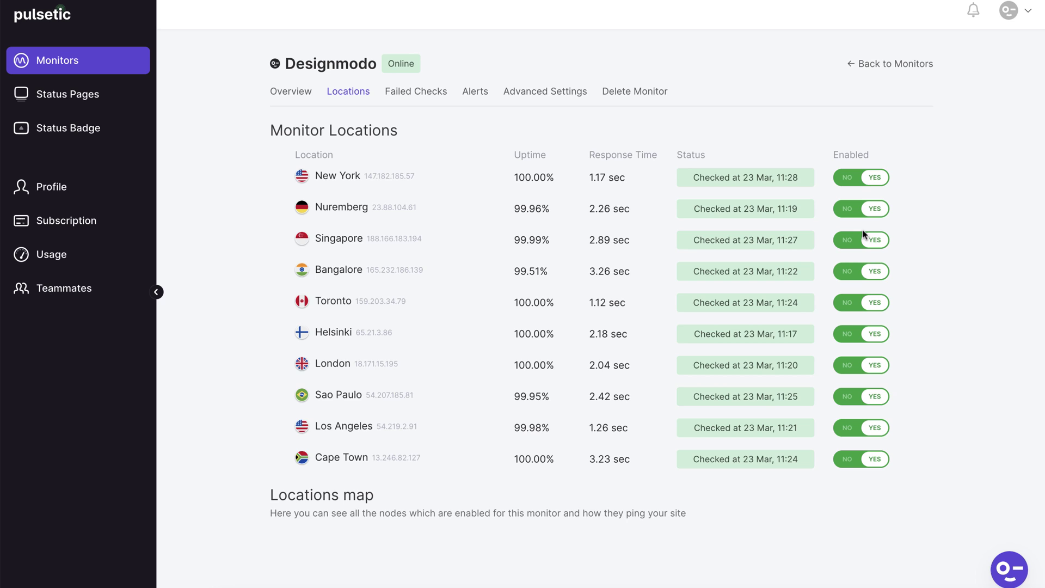
{"action": "scroll", "coordinate": [864, 234], "scroll_direction": "down", "scroll_amount": 5}
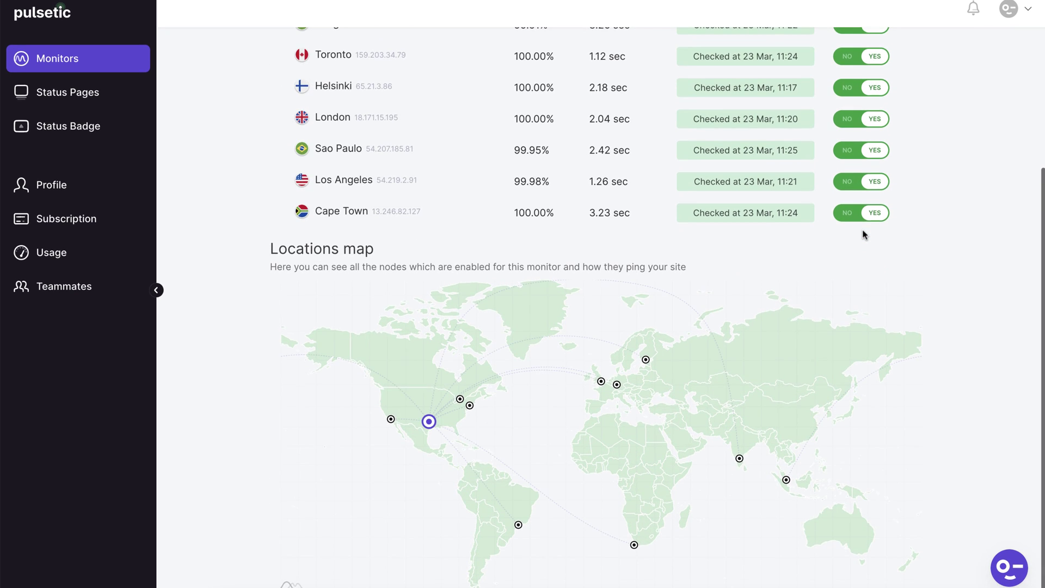
{"action": "scroll", "coordinate": [863, 234], "scroll_direction": "up", "scroll_amount": 5}
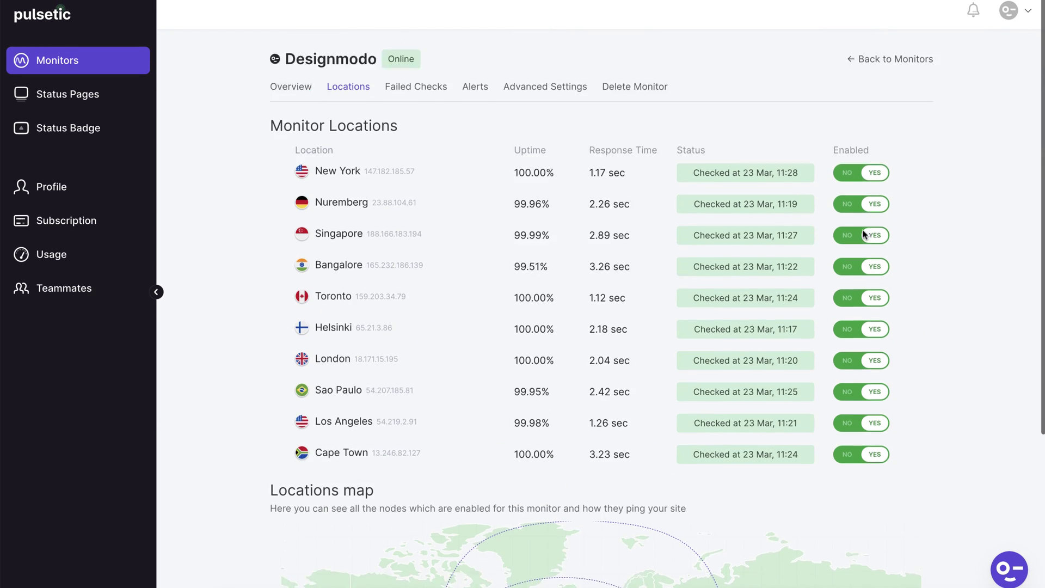
- Inspect the timed-out 11 Mar, 18:21 check in Designmodo's Failed Checks, then return to the list
{"action": "left_click", "coordinate": [421, 98]}
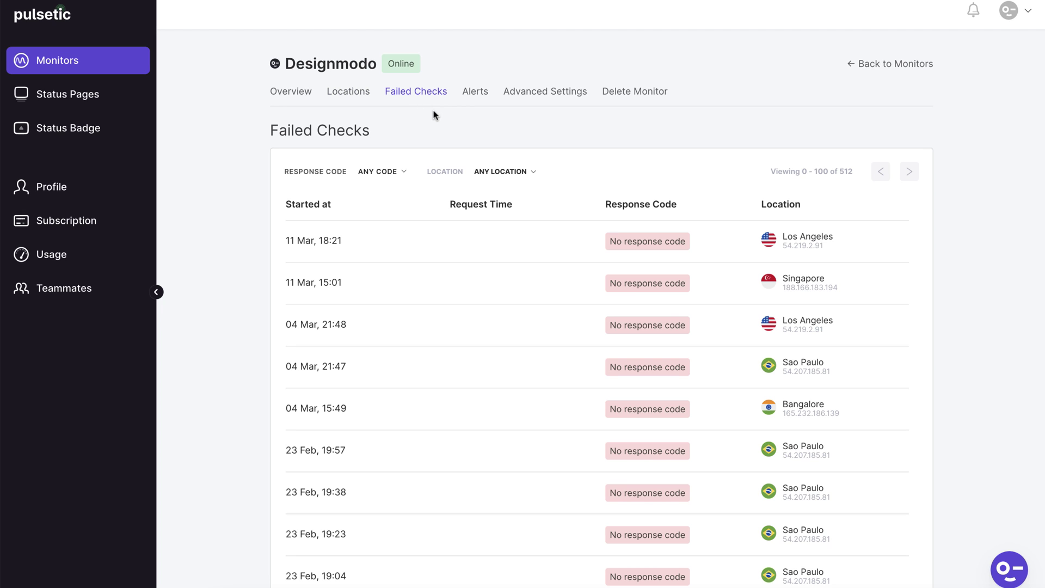
{"action": "mouse_move", "coordinate": [641, 242]}
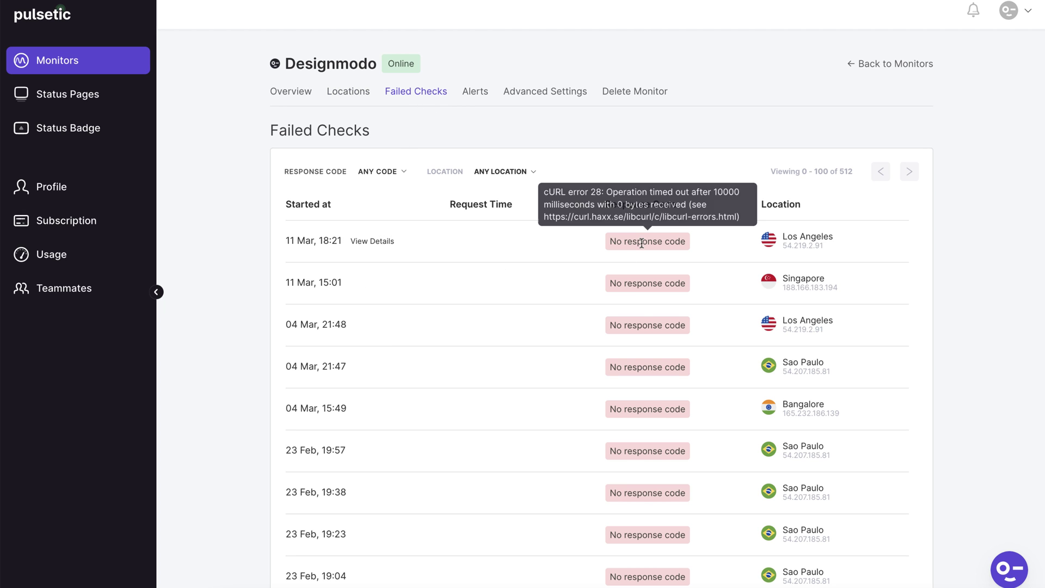
{"action": "left_click", "coordinate": [380, 242]}
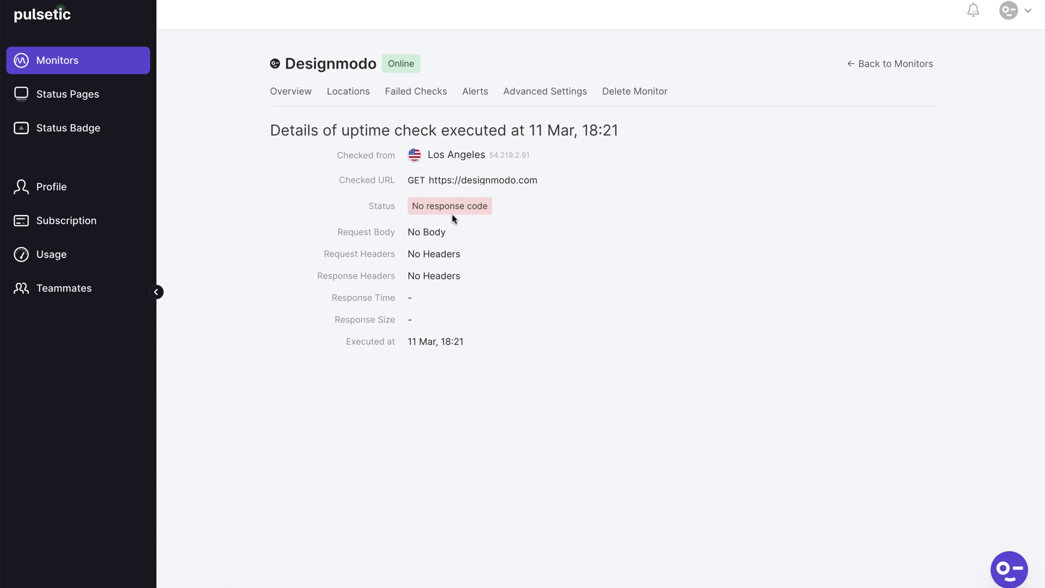
{"action": "mouse_move", "coordinate": [453, 209]}
{"action": "left_click", "coordinate": [431, 101]}
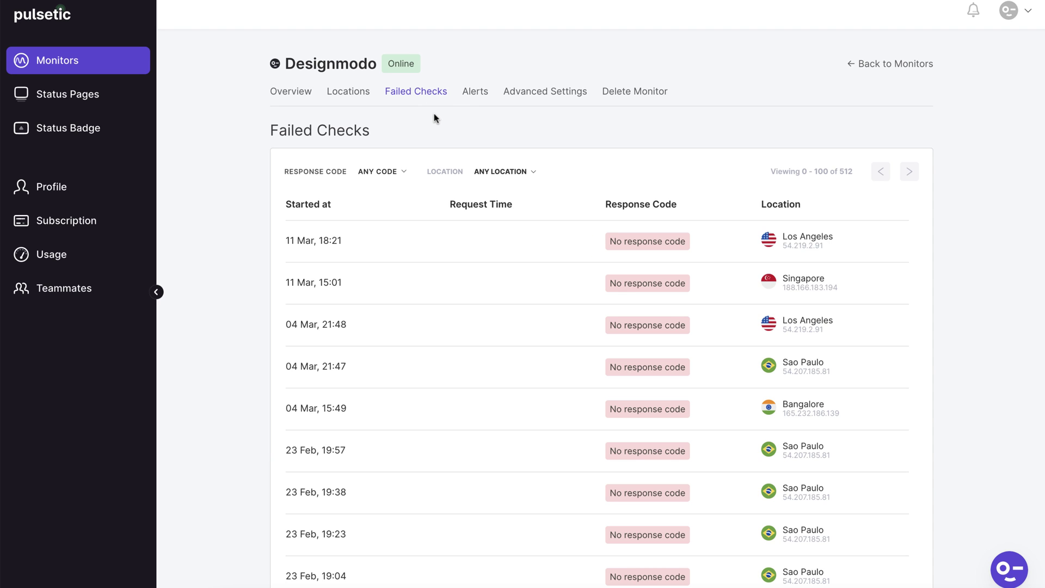
- Open Designmodo's alert settings and view the Email, SMS/Calls and Slack channels
{"action": "left_click", "coordinate": [466, 93]}
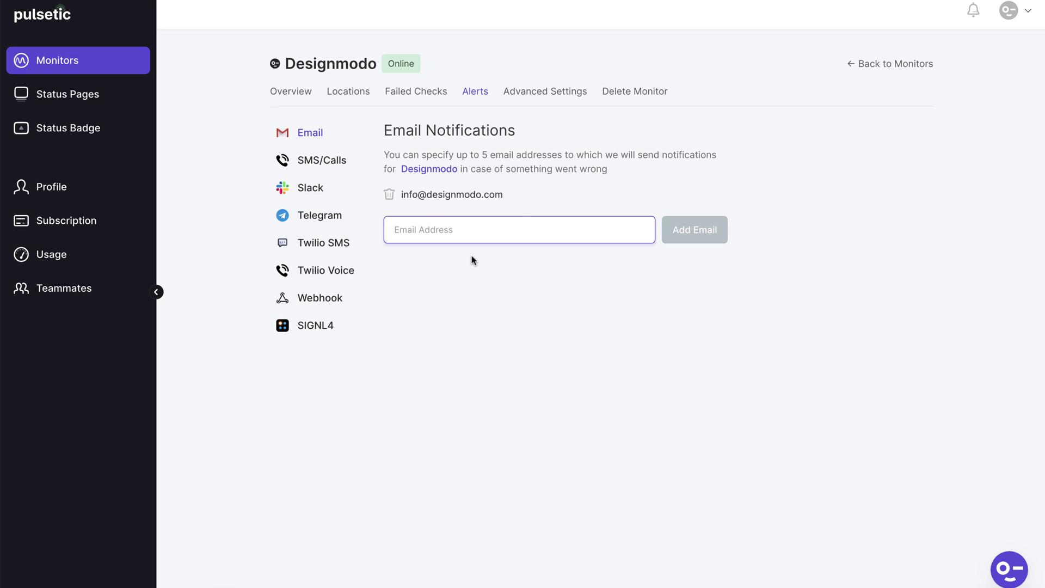
{"action": "left_click", "coordinate": [323, 161]}
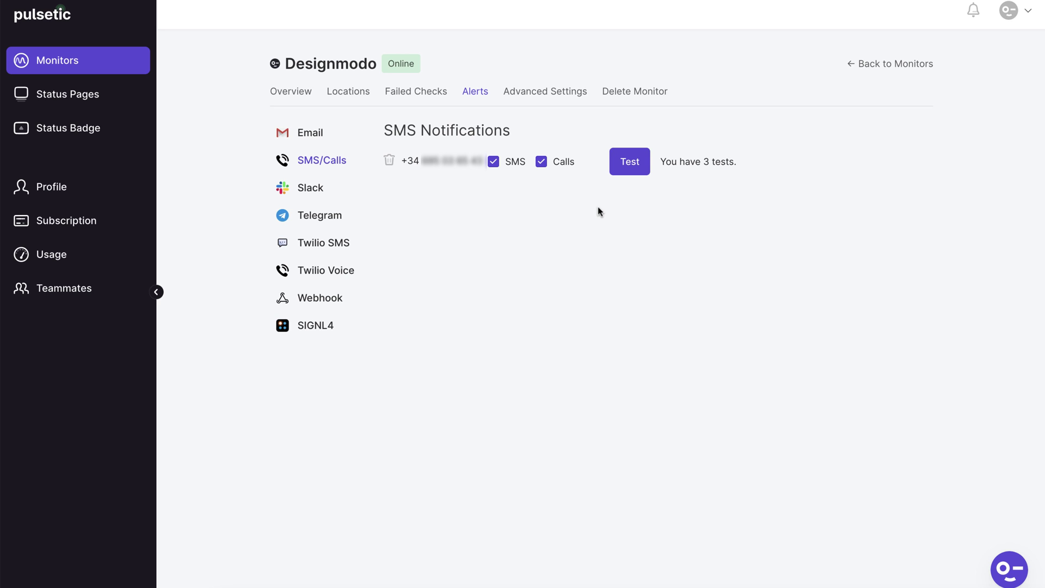
{"action": "left_click", "coordinate": [298, 189]}
{"action": "left_click", "coordinate": [385, 245]}
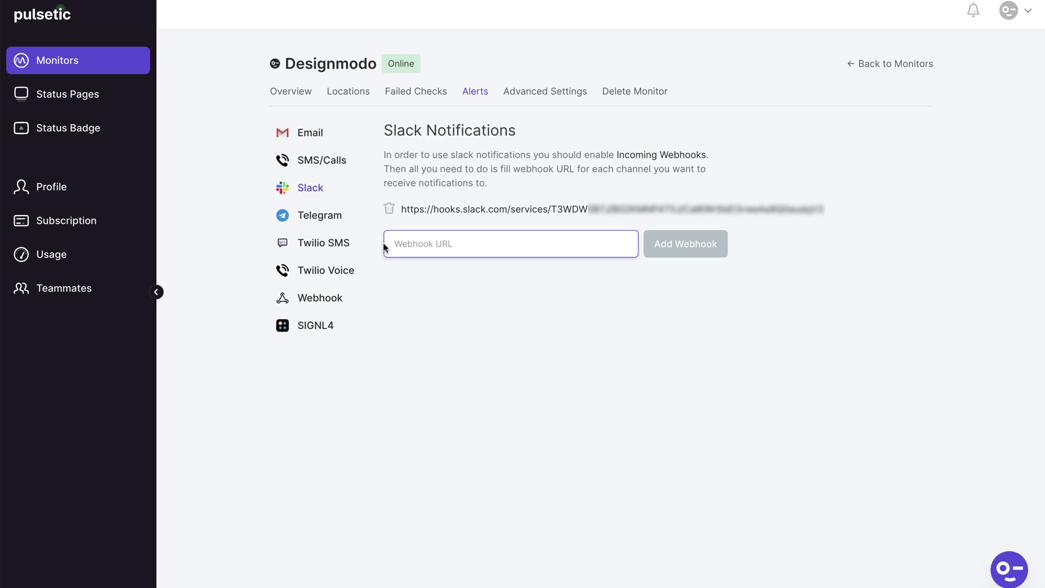
- Go through the Telegram, Twilio SMS, Twilio Voice, Webhook and SIGNL4 alert channels
{"action": "left_click", "coordinate": [325, 216]}
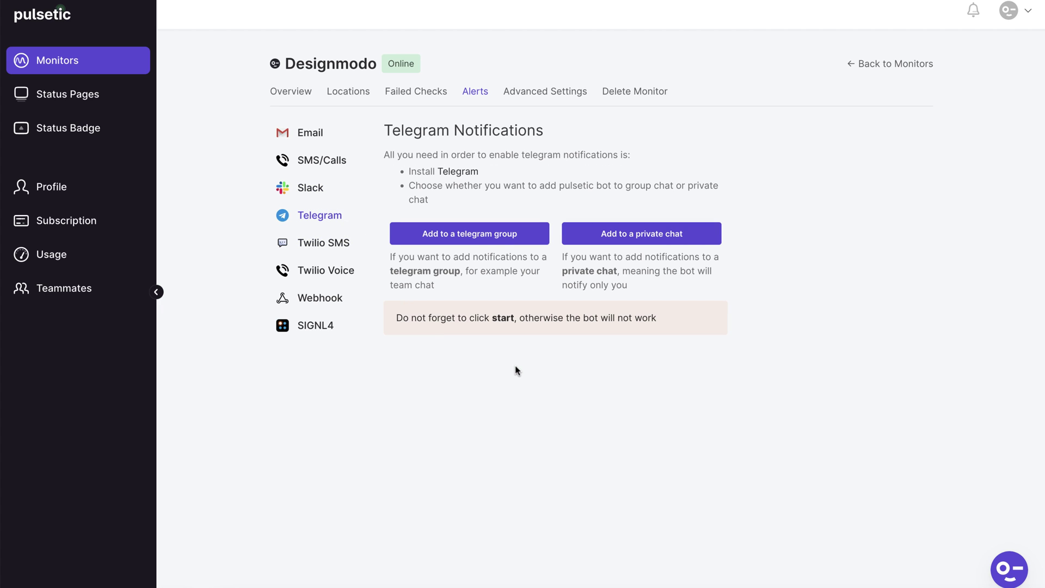
{"action": "left_click", "coordinate": [341, 252]}
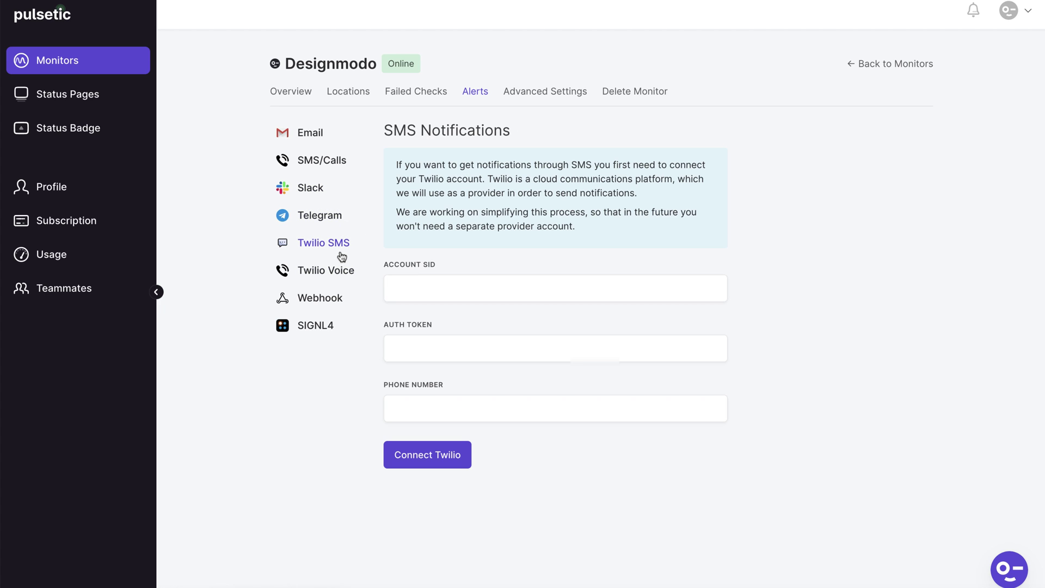
{"action": "left_click", "coordinate": [388, 297]}
{"action": "left_click", "coordinate": [340, 272]}
{"action": "left_click", "coordinate": [404, 342]}
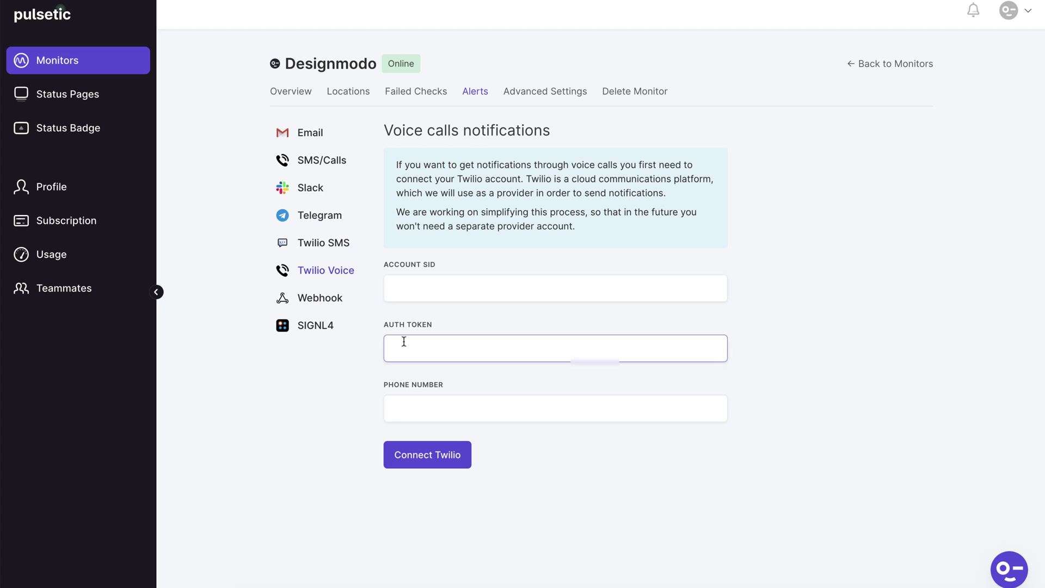
{"action": "left_click", "coordinate": [337, 307]}
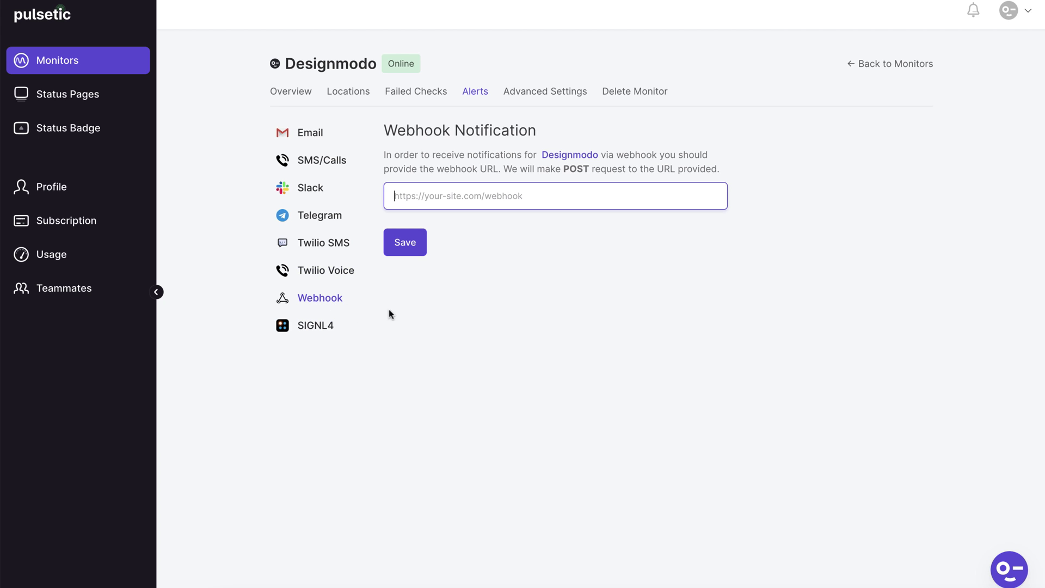
{"action": "left_click", "coordinate": [340, 327]}
- Review Designmodo's general advanced settings down to the notification delay field
{"action": "left_click", "coordinate": [517, 99]}
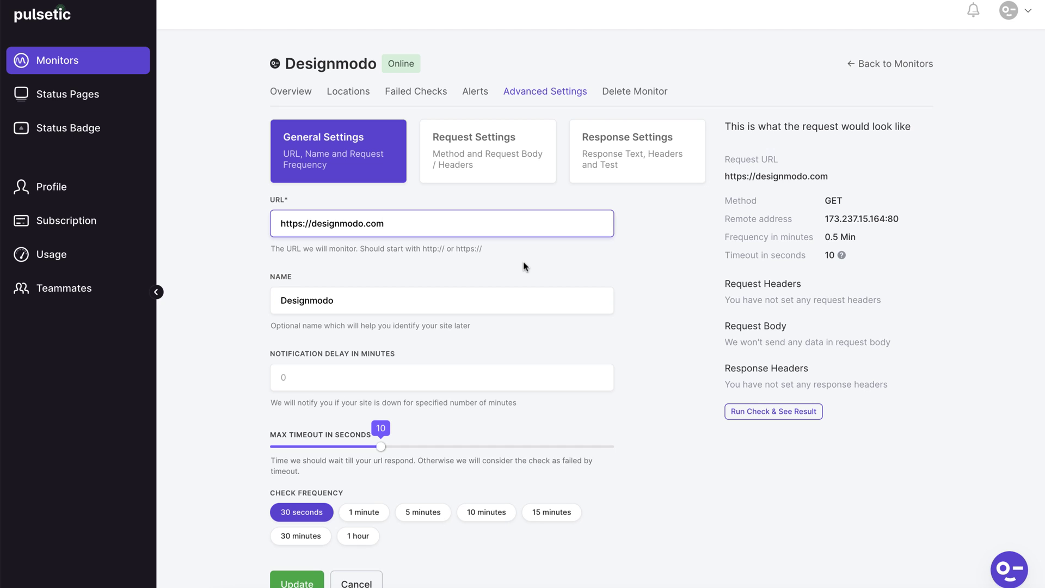
{"action": "scroll", "coordinate": [653, 267], "scroll_direction": "down", "scroll_amount": 1}
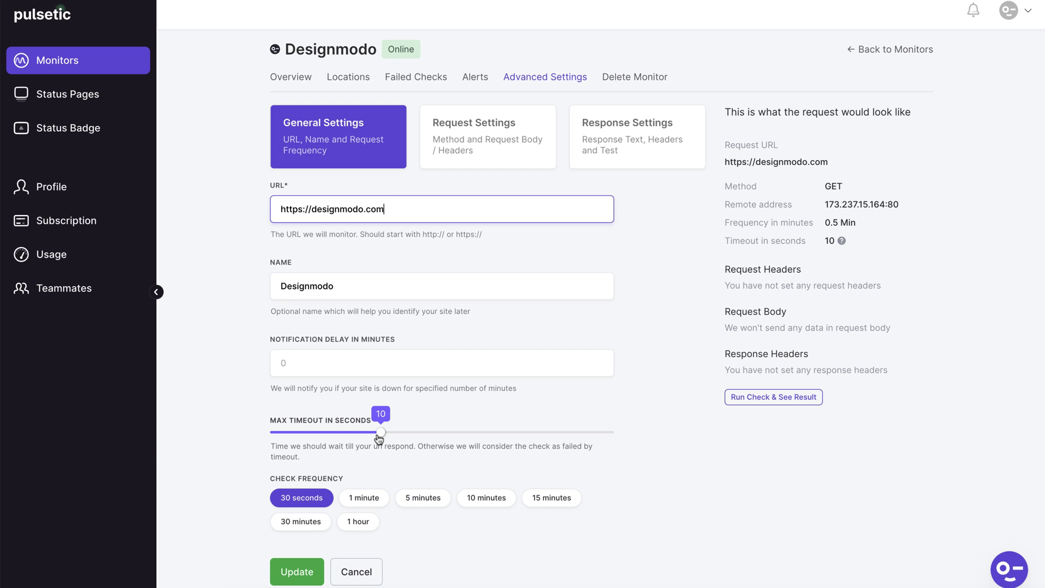
{"action": "left_click", "coordinate": [289, 368]}
- Try the Raw, JSON and Form Params request body options, leaving Raw selected, then view Response Settings
{"action": "left_click", "coordinate": [427, 160]}
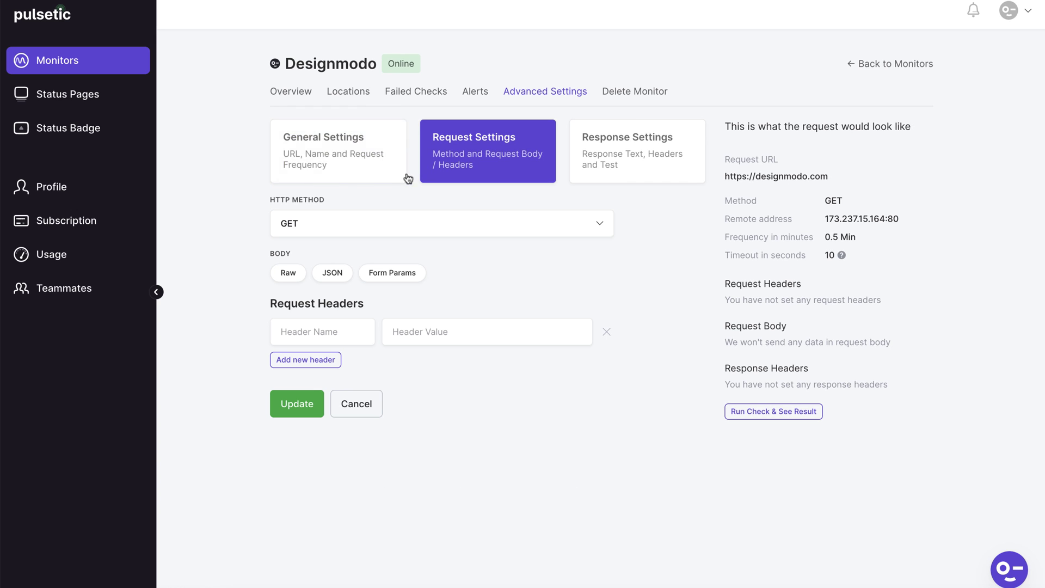
{"action": "left_click", "coordinate": [289, 272]}
{"action": "left_click", "coordinate": [332, 272]}
{"action": "left_click", "coordinate": [388, 272]}
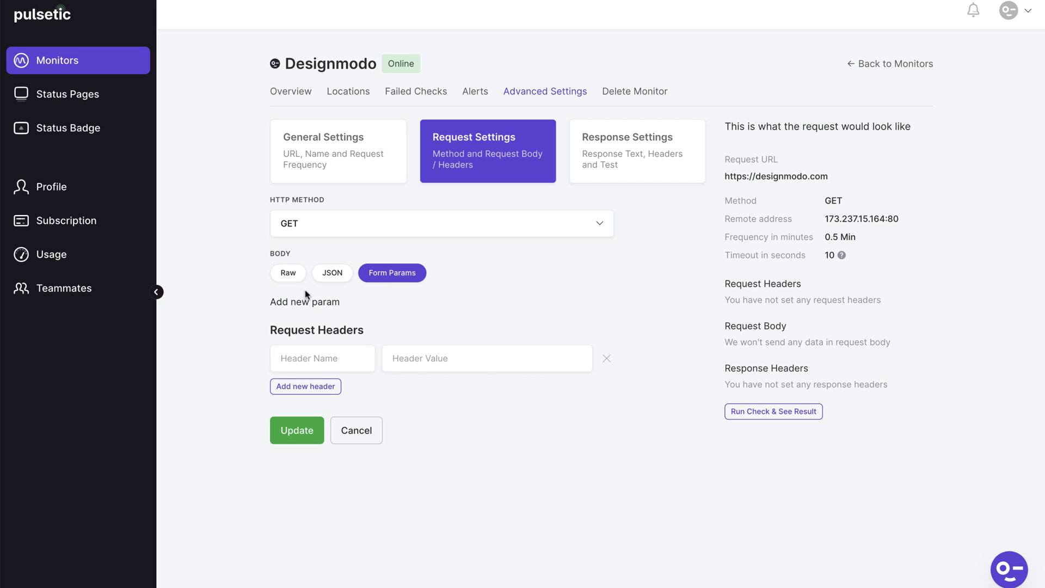
{"action": "left_click", "coordinate": [288, 274]}
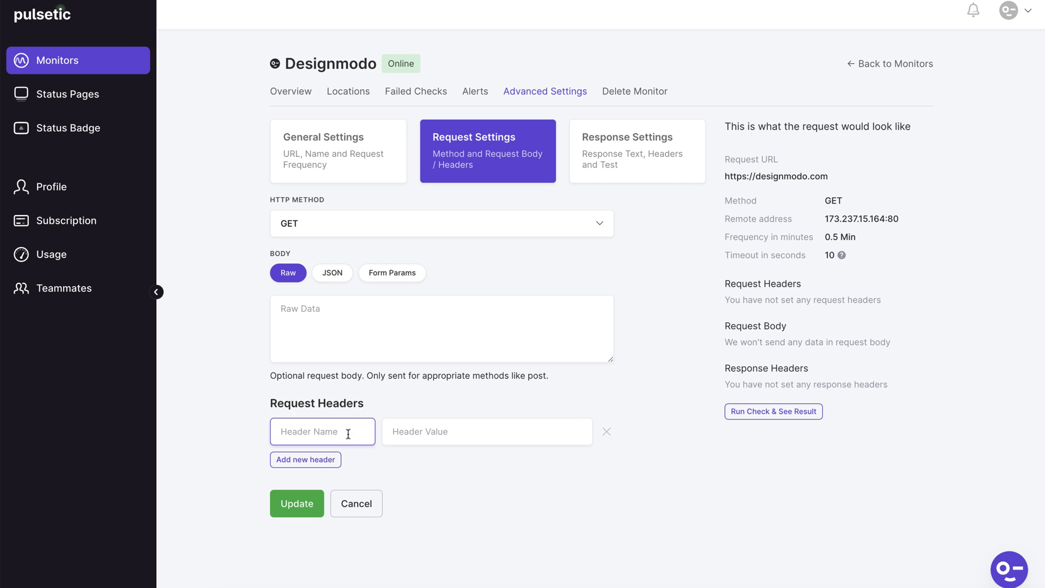
{"action": "left_click", "coordinate": [592, 182]}
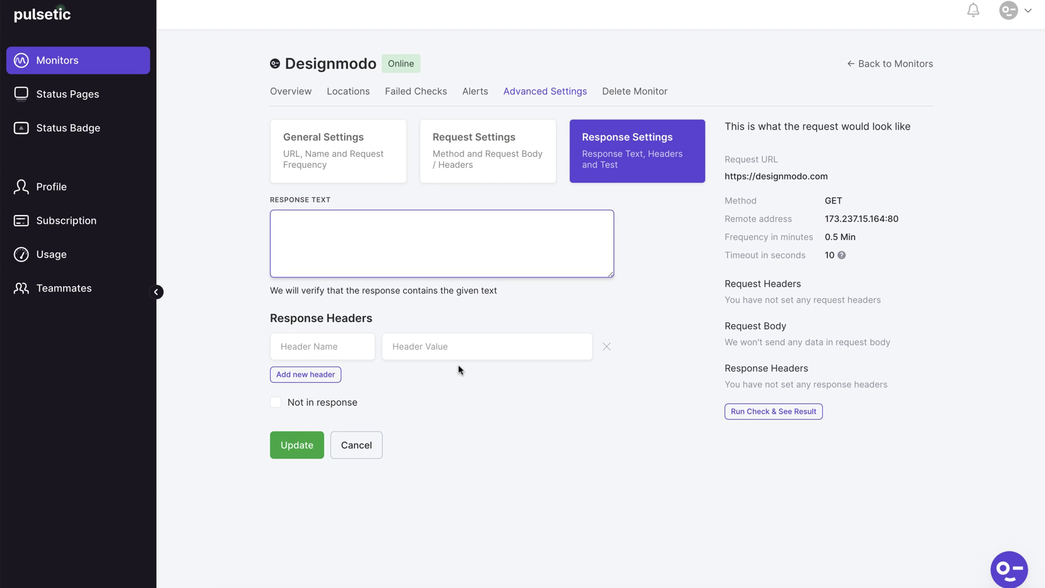
- View Designmodo's Delete Monitor warning without deleting, then go back to the Monitors list
{"action": "left_click", "coordinate": [637, 91]}
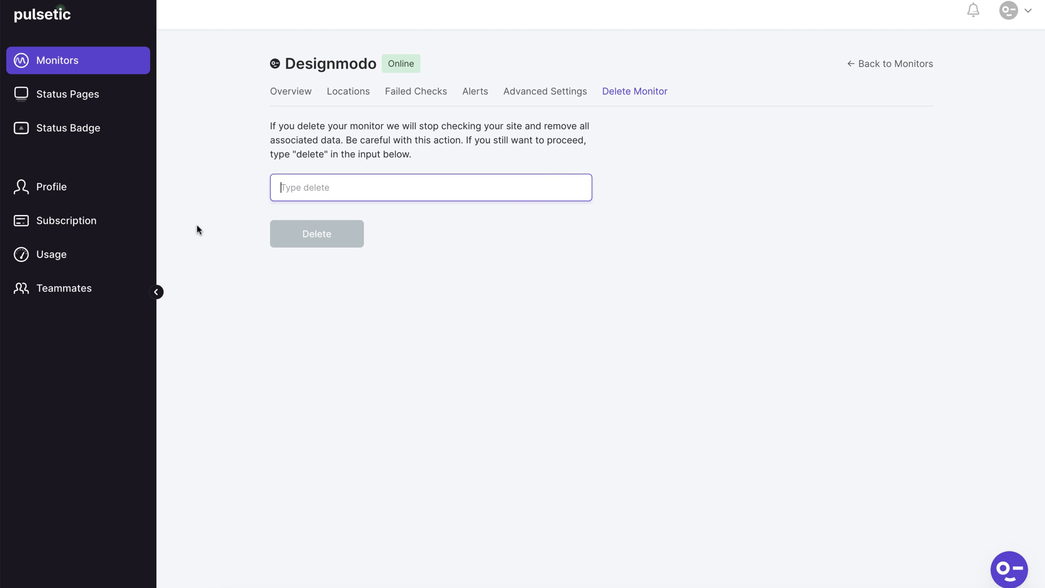
{"action": "left_click", "coordinate": [862, 63]}
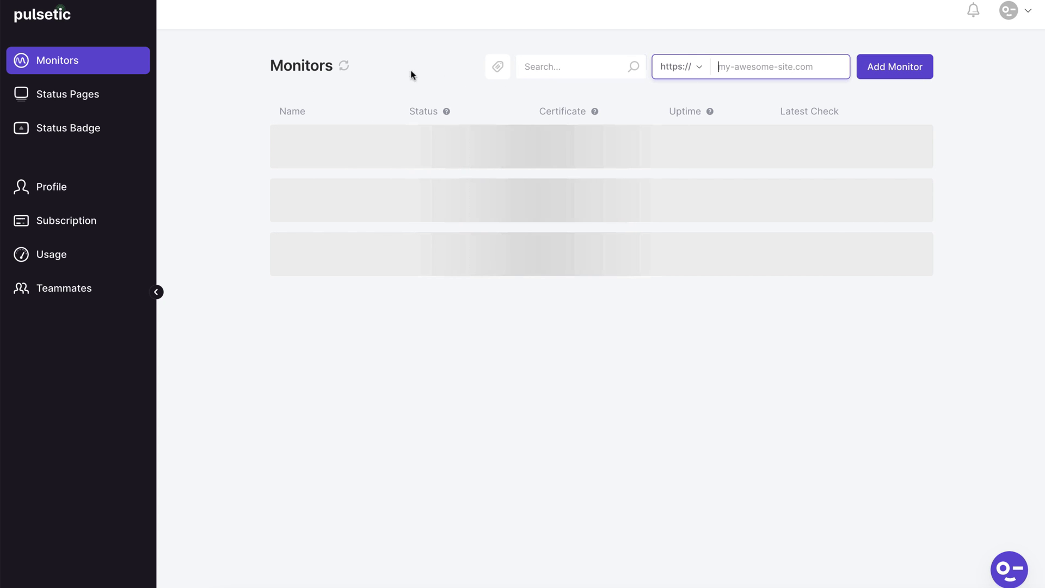